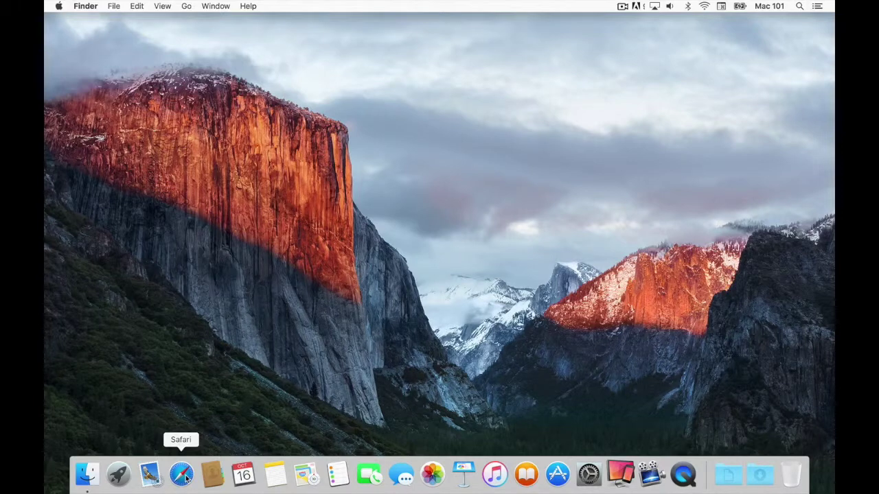
Launch Safari on the Digicape page, show the Reading List sidebar, and reveal Remove on one entry
{"action": "left_click", "coordinate": [185, 478]}
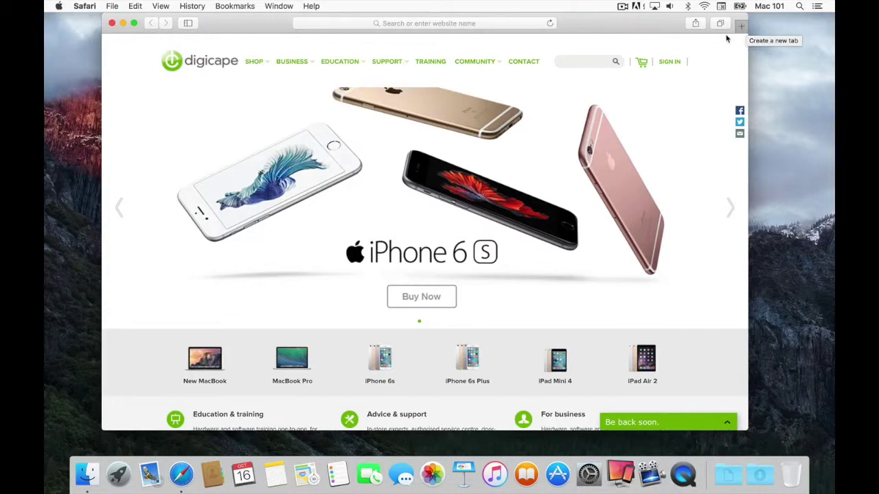
{"action": "left_click", "coordinate": [191, 26]}
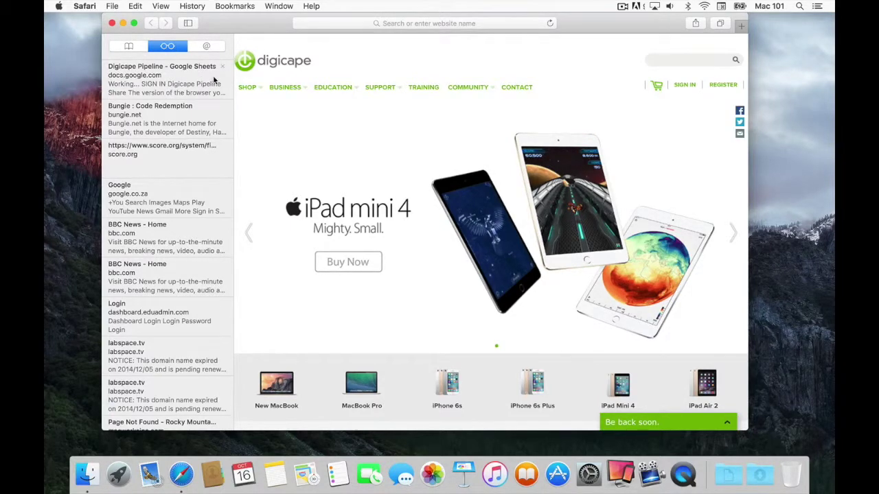
{"action": "scroll", "coordinate": [213, 79], "scroll_direction": "right", "scroll_amount": 3}
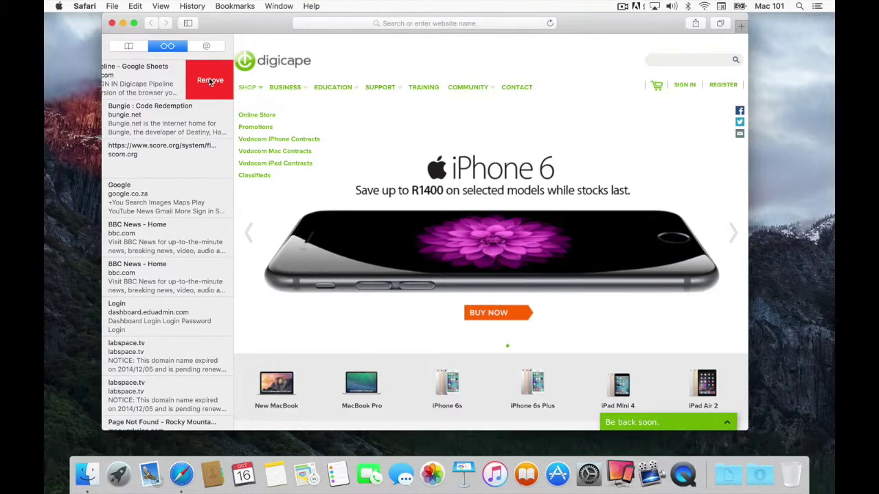
Turn on View > Show Tab Bar and pin the Digicape tab at the left end
{"action": "left_click", "coordinate": [162, 7]}
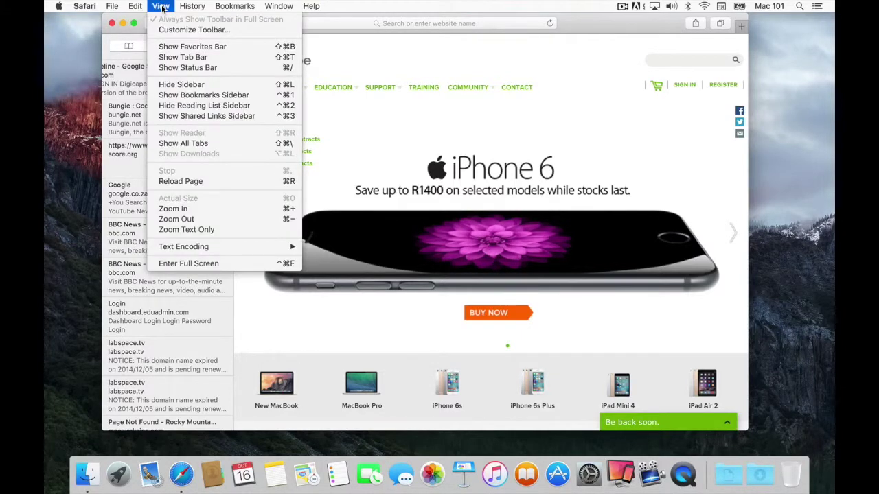
{"action": "left_click", "coordinate": [165, 58]}
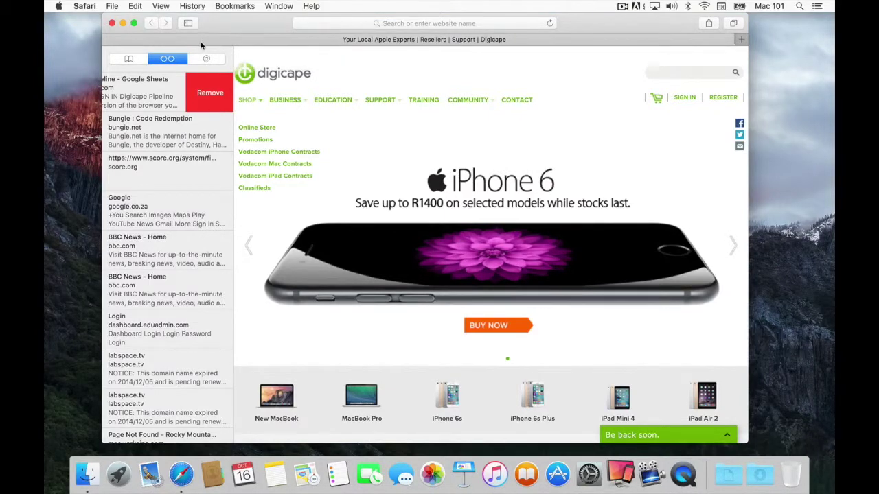
{"action": "left_click", "coordinate": [111, 40]}
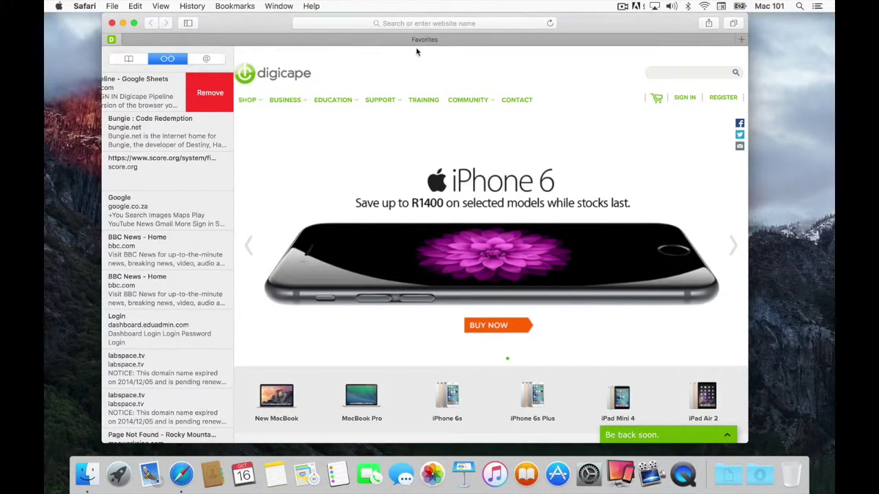
Open YouTube in a new tab from the 'YOU' address suggestions and pin it with Window > Pin Tab
{"action": "left_click", "coordinate": [742, 40]}
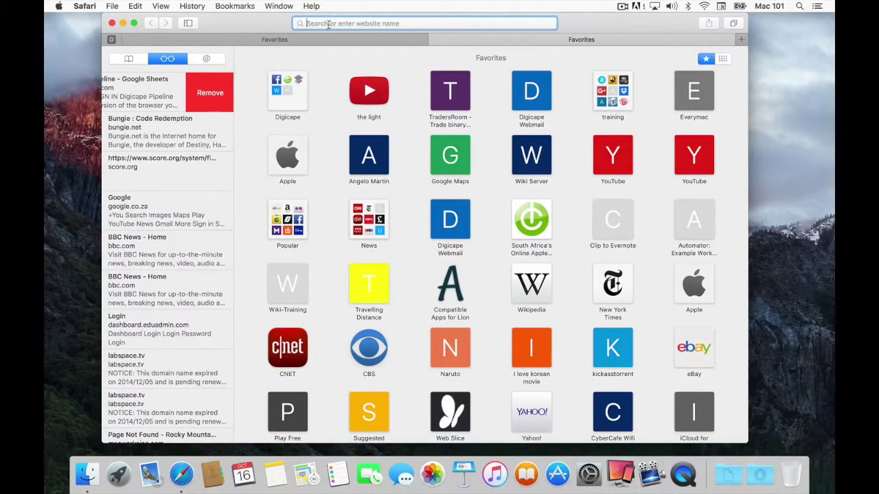
{"action": "type", "text": "YOU"}
{"action": "key", "text": "BackSpace"}
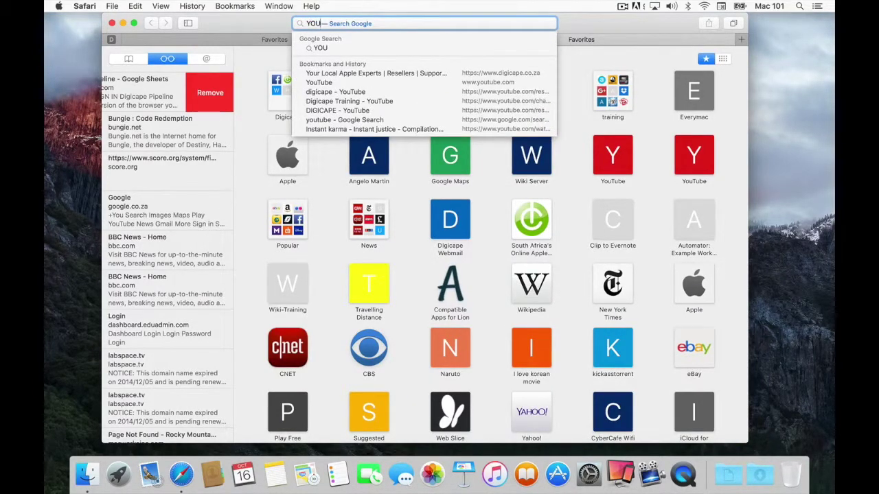
{"action": "key", "text": "Down"}
{"action": "key", "text": "Down"}
{"action": "key", "text": "Return"}
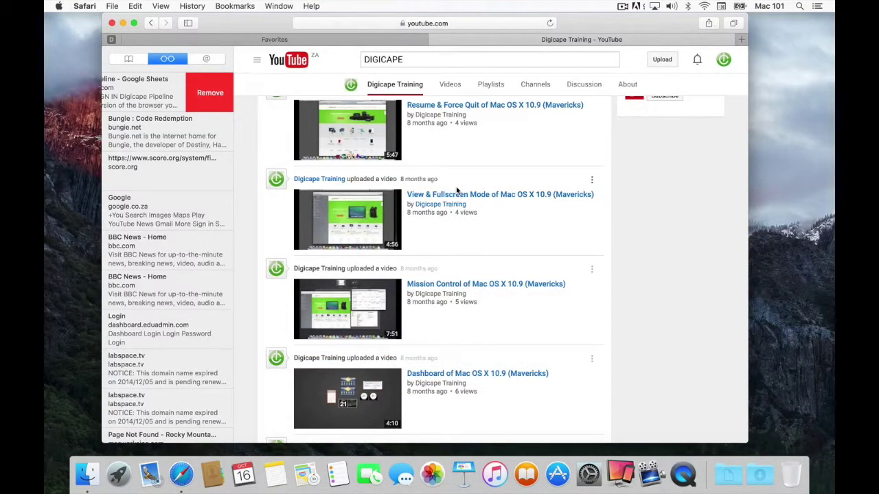
{"action": "left_click", "coordinate": [282, 7]}
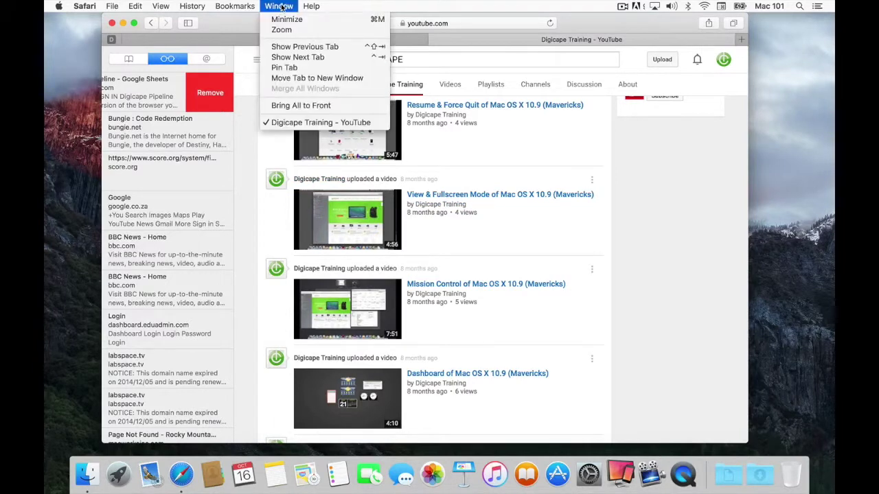
{"action": "left_click", "coordinate": [278, 70]}
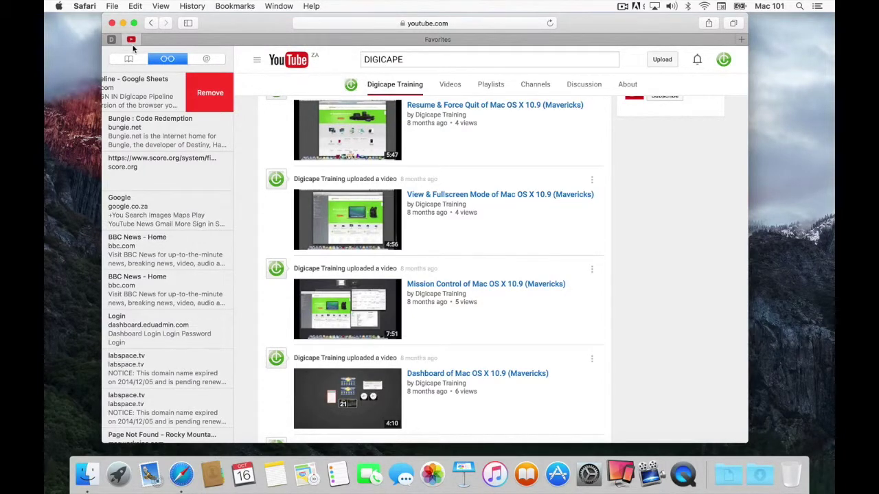
Load apple.com from the address bar and pin the Apple tab via its context menu
{"action": "left_click", "coordinate": [478, 27]}
{"action": "type", "text": "A"}
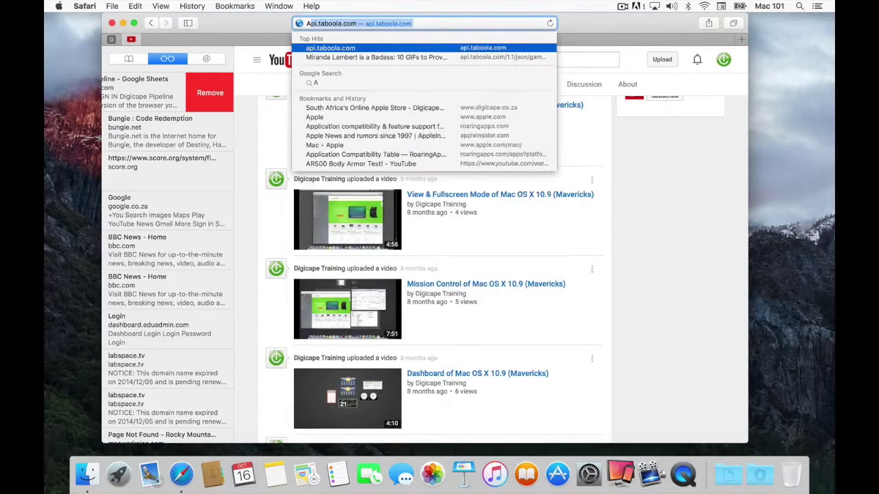
{"action": "type", "text": "PPLE"}
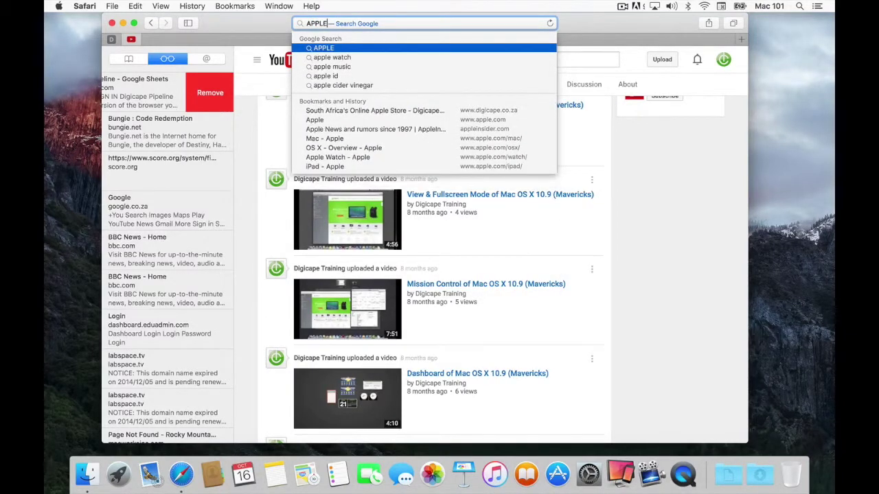
{"action": "type", "text": ".COM"}
{"action": "key", "text": "Return"}
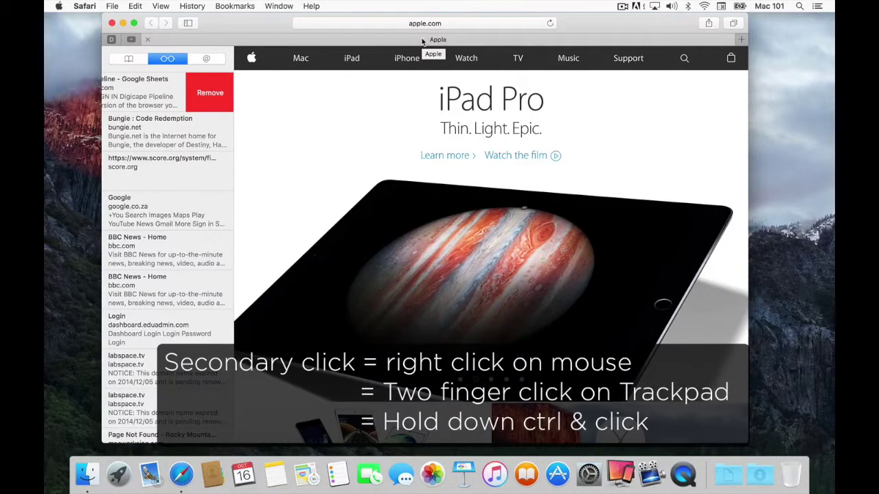
{"action": "right_click", "coordinate": [422, 40]}
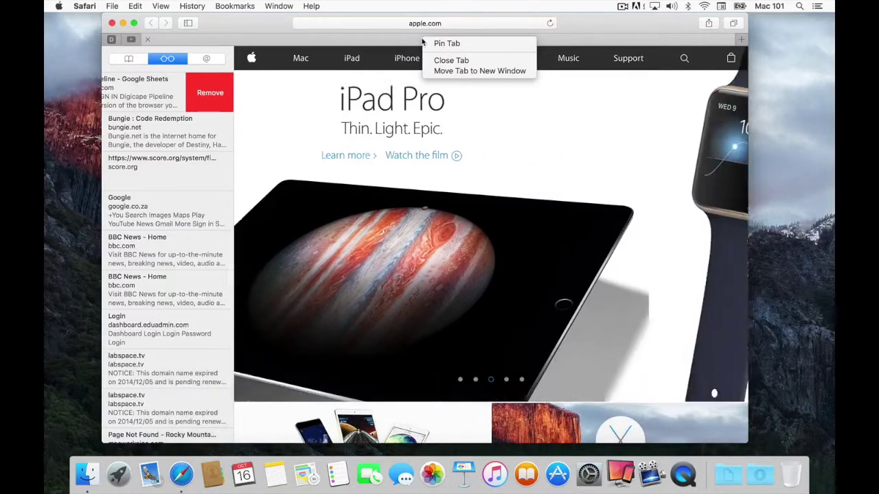
{"action": "left_click", "coordinate": [447, 43]}
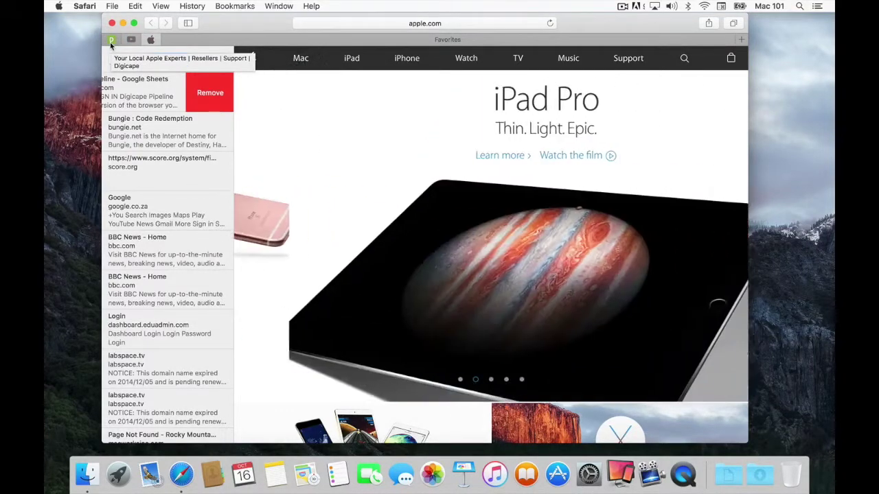
{"action": "left_click", "coordinate": [85, 8]}
Quit Safari, relaunch it from the Dock, and switch to the pinned Apple tab
{"action": "left_click", "coordinate": [89, 136]}
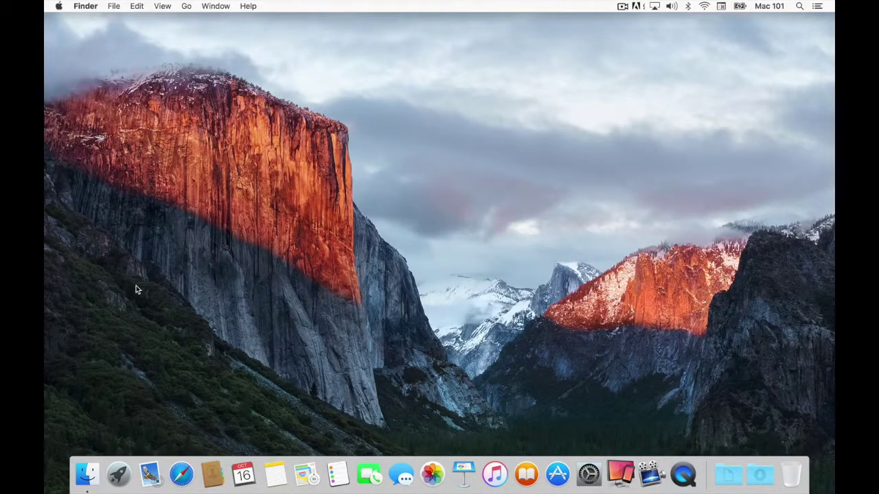
{"action": "left_click", "coordinate": [181, 474]}
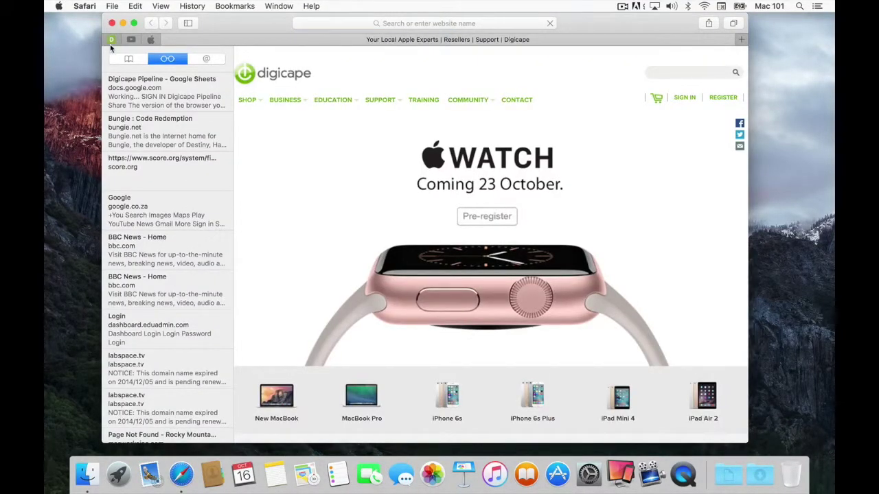
{"action": "left_click", "coordinate": [157, 43]}
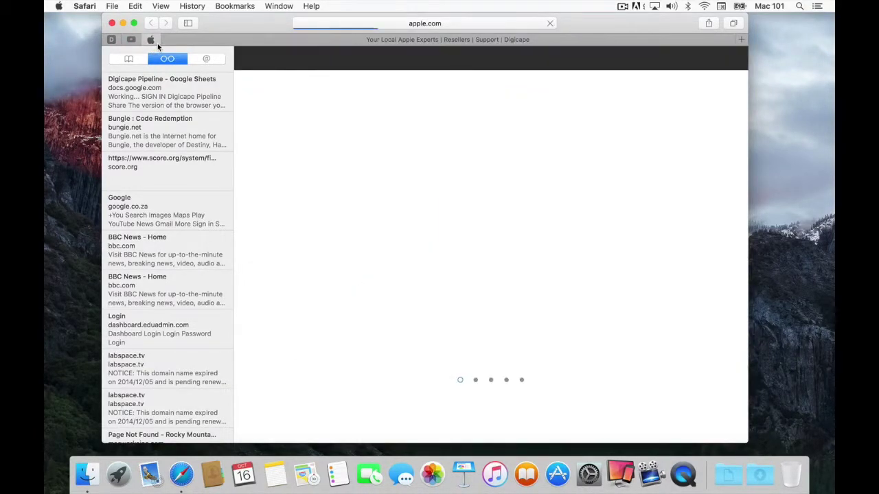
Unpin Apple via Window menu, YouTube via context menu, and drag Digicape into the tab row
{"action": "left_click", "coordinate": [280, 7]}
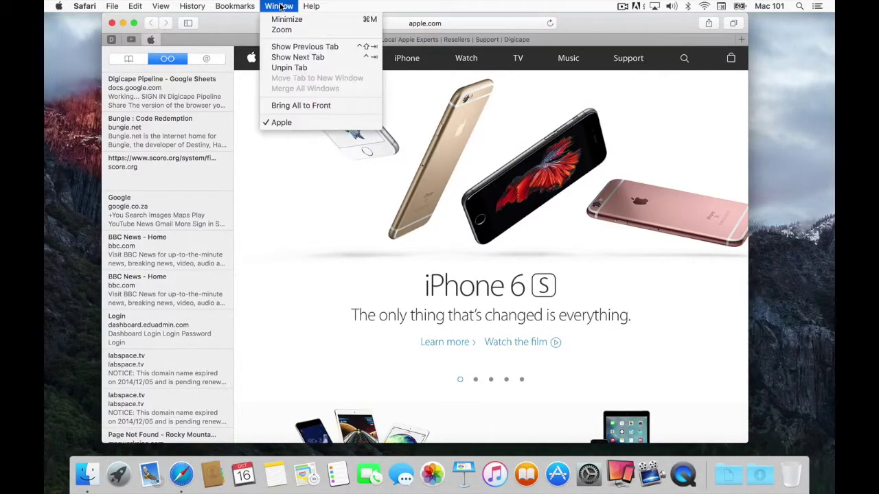
{"action": "left_click", "coordinate": [289, 67]}
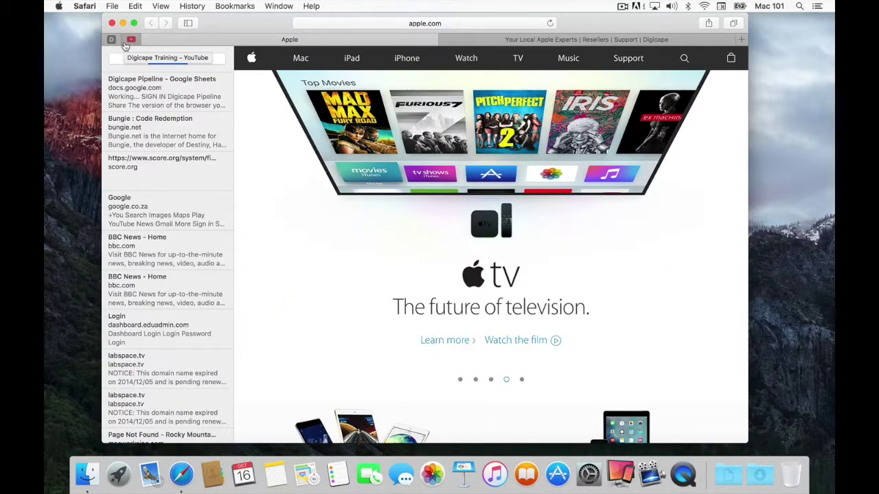
{"action": "right_click", "coordinate": [130, 39]}
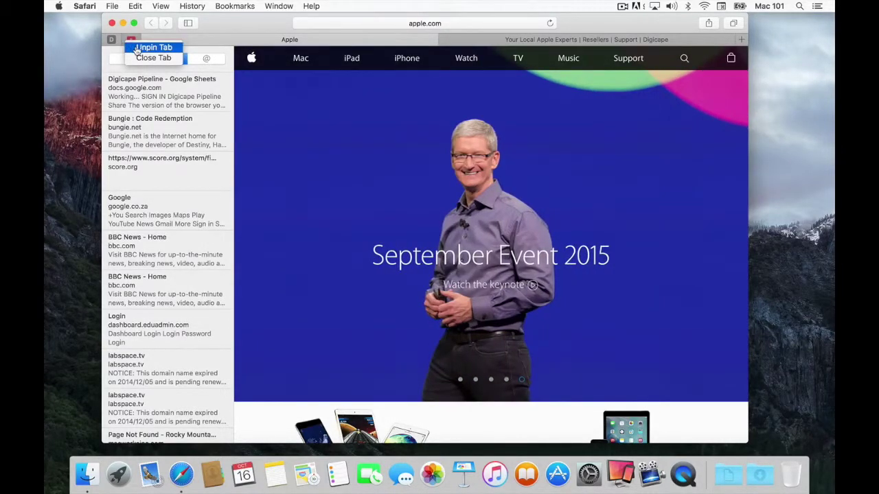
{"action": "left_click", "coordinate": [138, 48]}
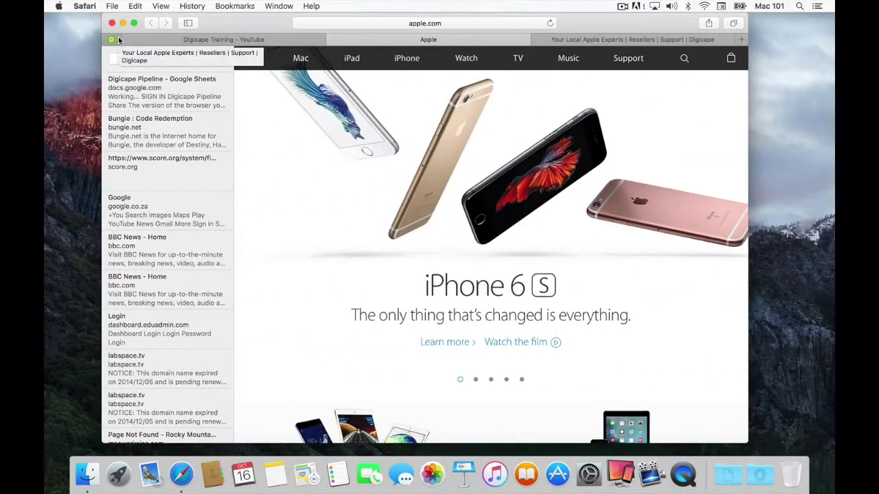
{"action": "left_click", "coordinate": [119, 40]}
{"action": "left_click_drag", "start_coordinate": [118, 40], "coordinate": [201, 44]}
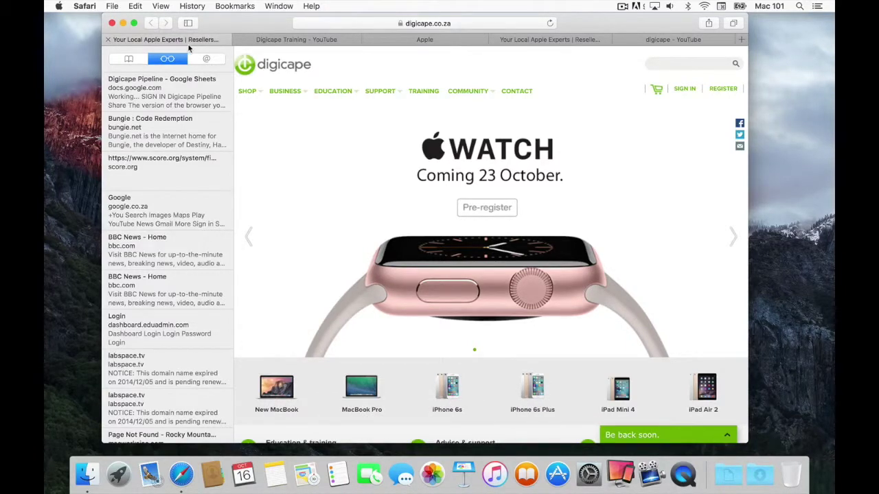
Play 'Dashboard of Mac OS X 10.9' in the Digicape Training tab and mute that tab
{"action": "left_click", "coordinate": [303, 42]}
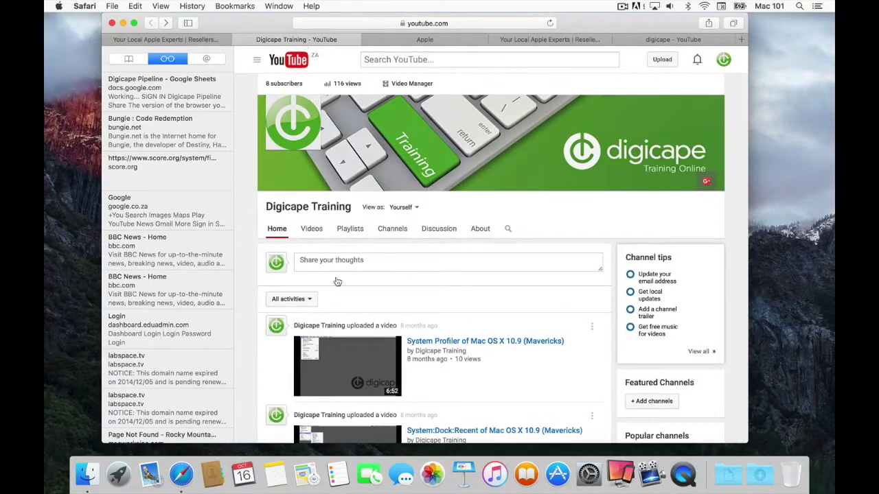
{"action": "scroll", "coordinate": [338, 310], "scroll_direction": "down", "scroll_amount": 10}
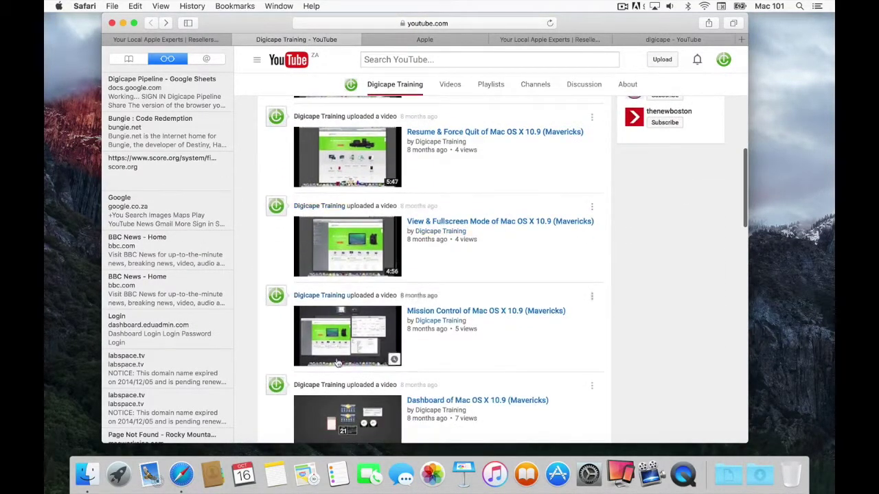
{"action": "left_click", "coordinate": [339, 405]}
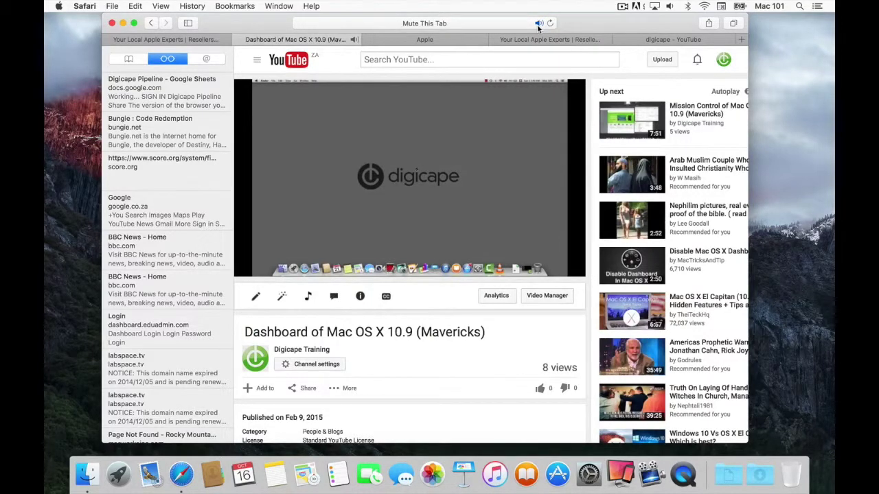
{"action": "left_click", "coordinate": [538, 23]}
{"action": "left_click", "coordinate": [538, 24]}
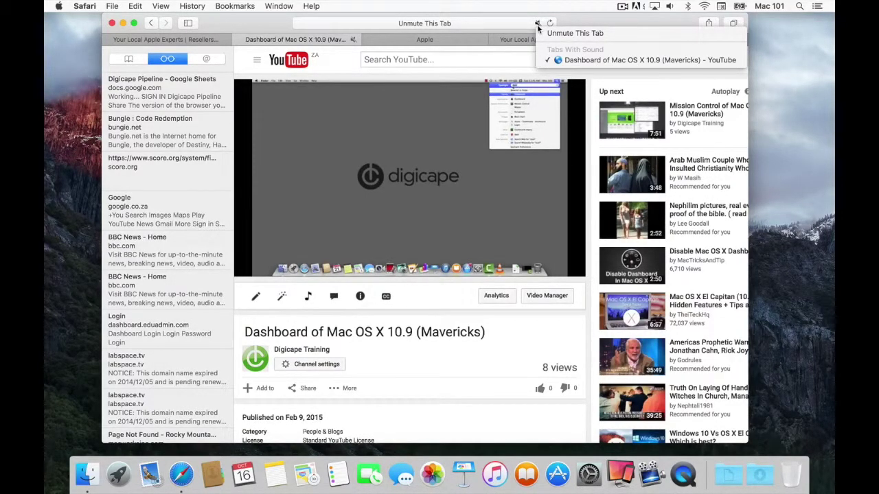
From the digicape search tab, open the Digicape Training channel and play the System Profiler video
{"action": "left_click", "coordinate": [538, 24]}
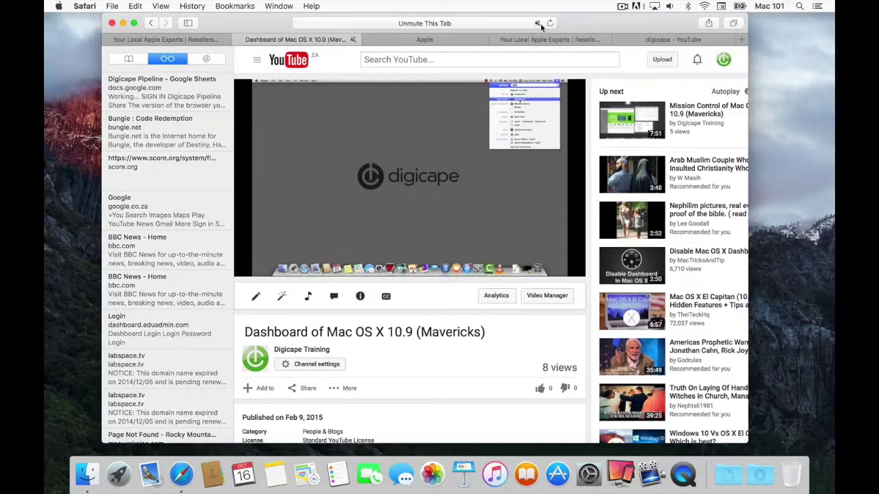
{"action": "left_click", "coordinate": [685, 42]}
{"action": "scroll", "coordinate": [382, 270], "scroll_direction": "down", "scroll_amount": 5}
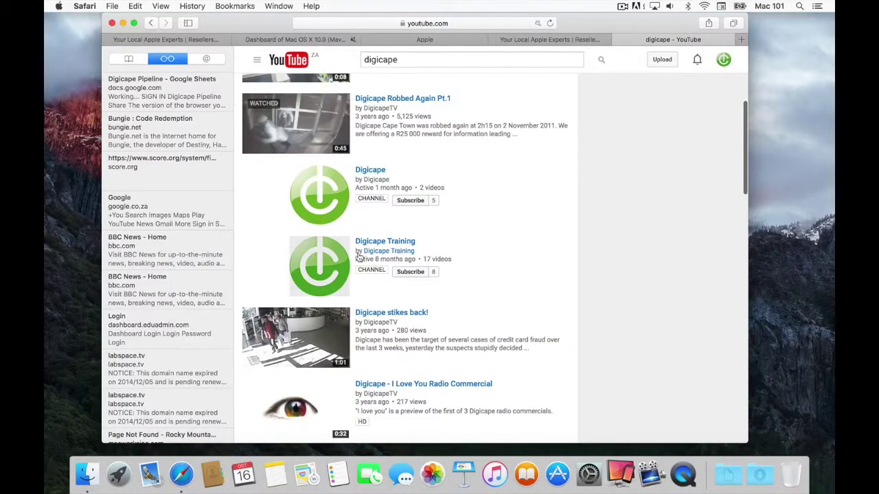
{"action": "left_click", "coordinate": [328, 260]}
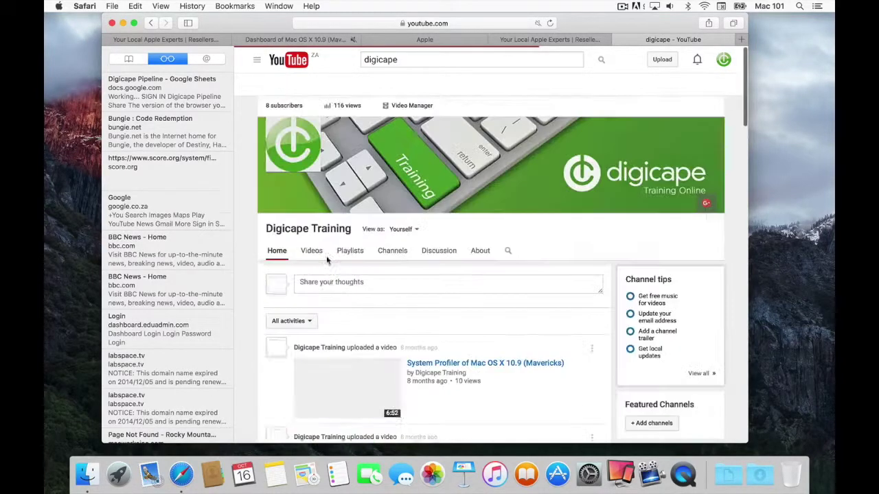
{"action": "left_click", "coordinate": [357, 360]}
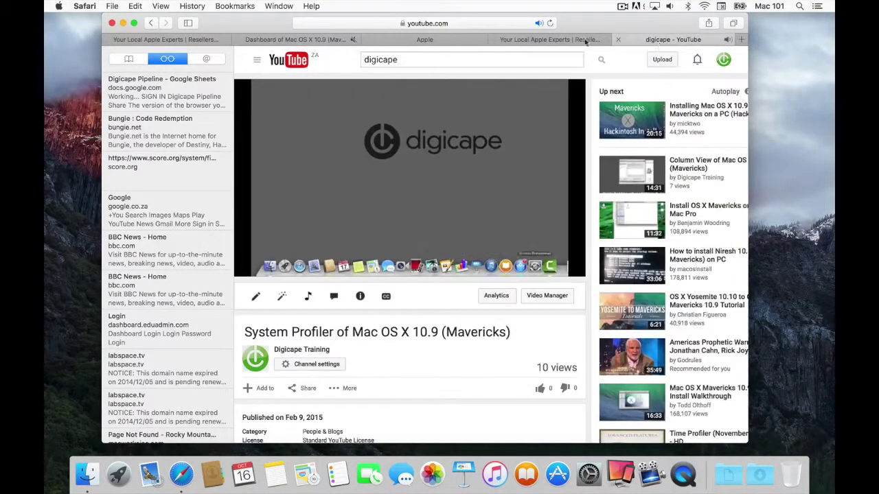
Mute and unmute the System Profiler tab using the address-bar speaker icon's sound options
{"action": "left_click", "coordinate": [539, 23]}
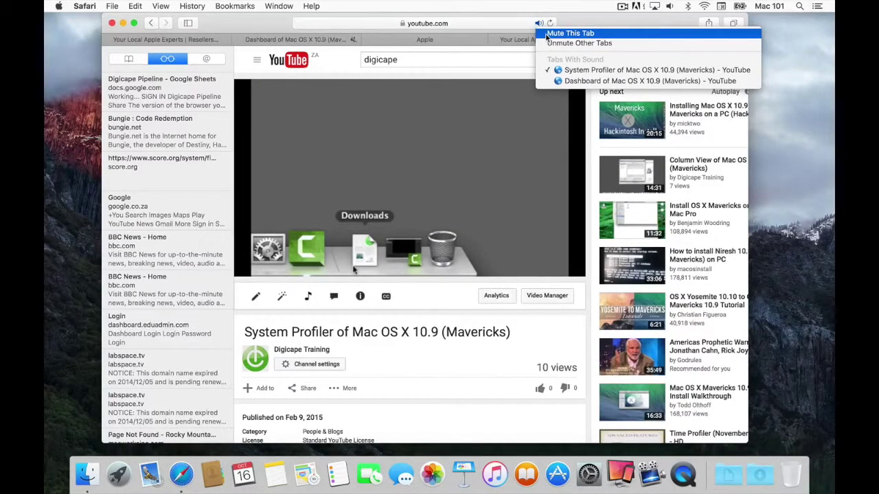
{"action": "left_click", "coordinate": [547, 34]}
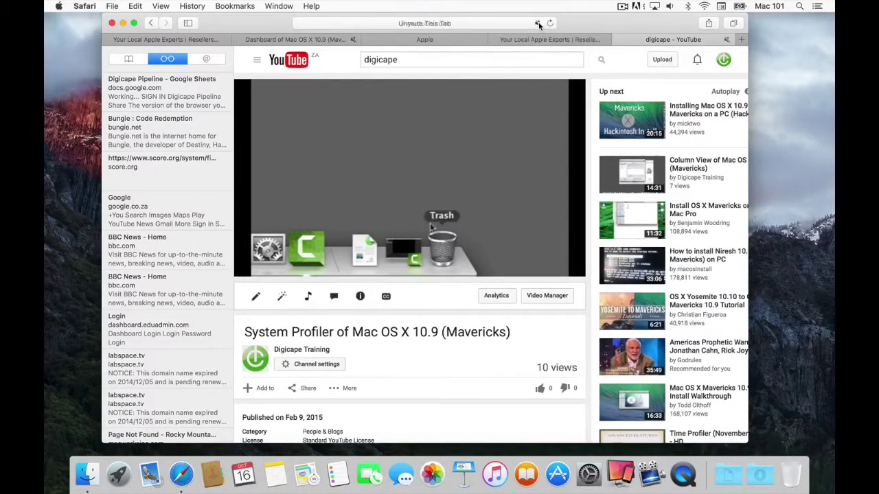
{"action": "left_click", "coordinate": [538, 24]}
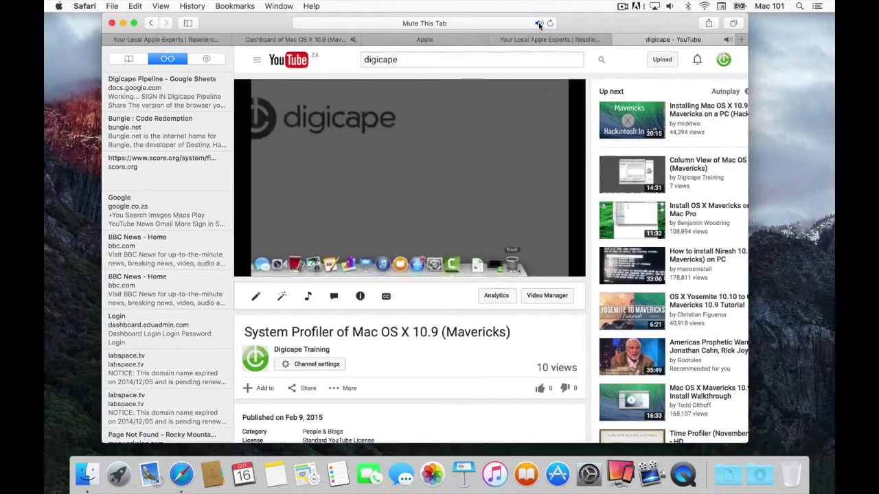
{"action": "left_click", "coordinate": [539, 24]}
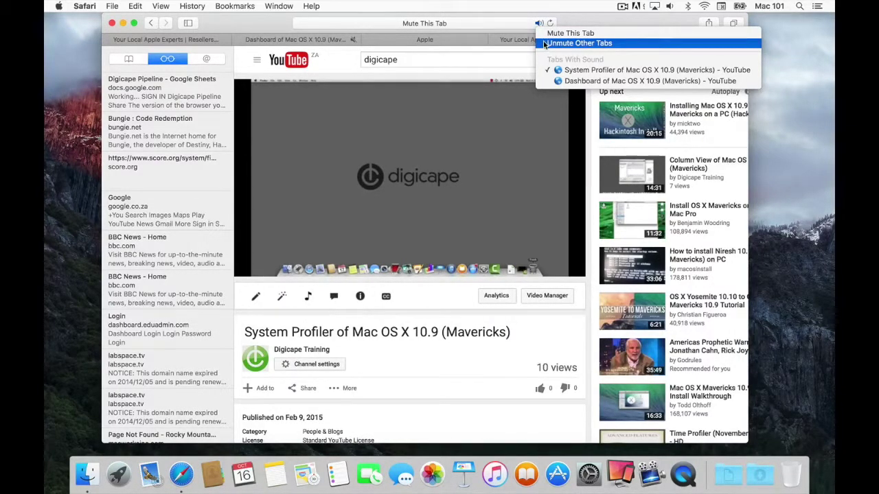
{"action": "left_click", "coordinate": [451, 77]}
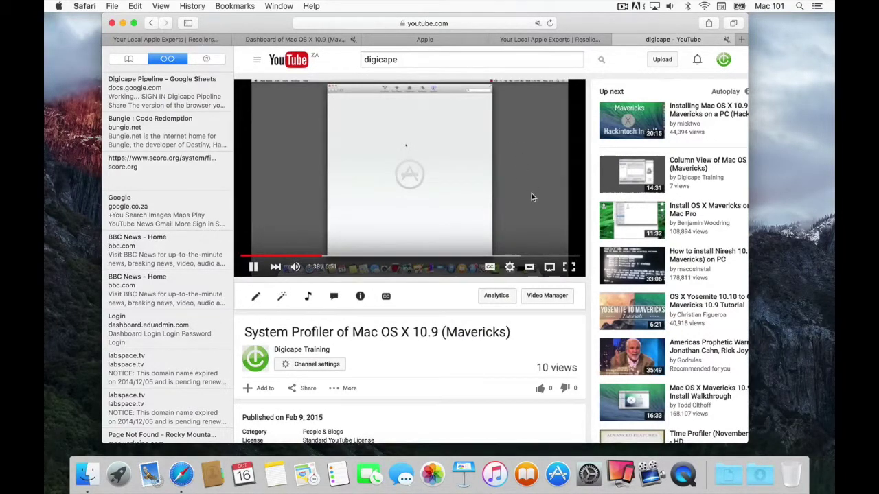
Bring up AirPlay from the System Profiler video's player controls
{"action": "left_click", "coordinate": [551, 273]}
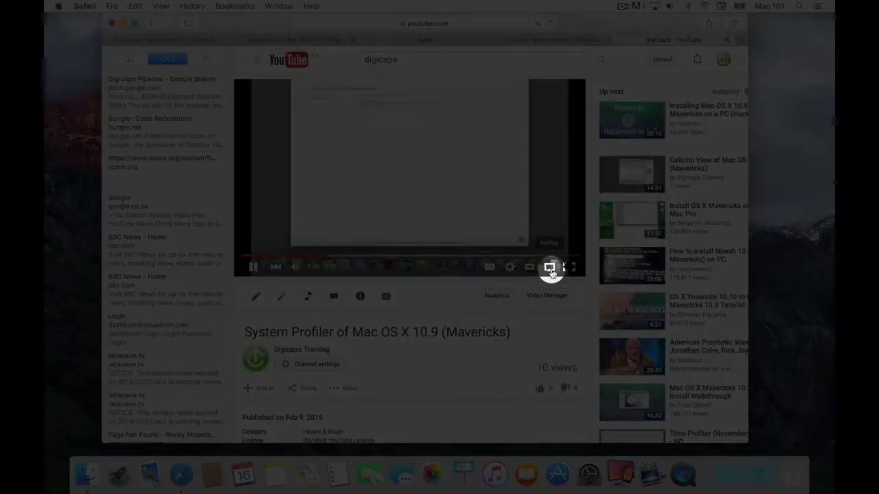